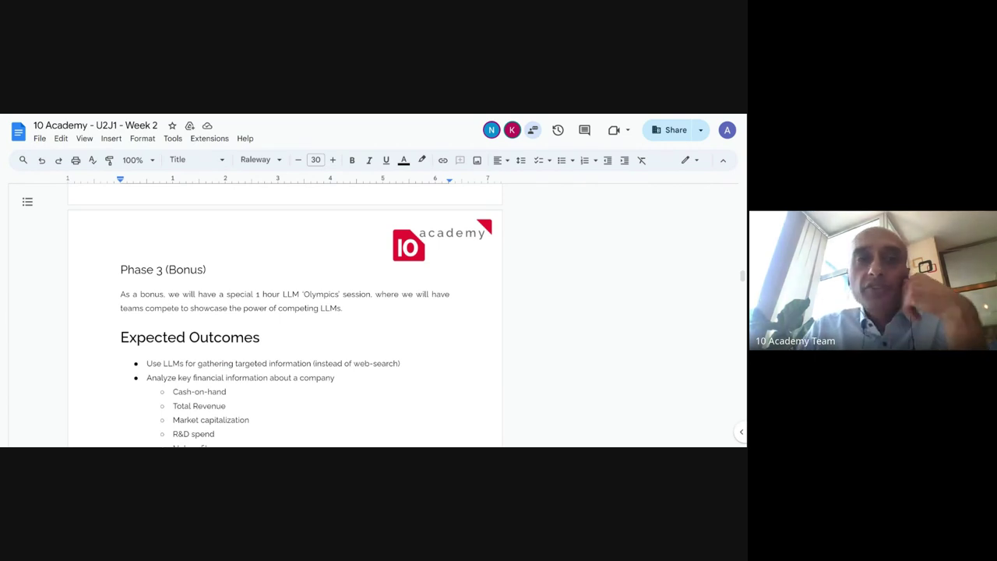
# - Scroll down to reveal the full Expected Outcomes list and the Dataset Overview heading
pyautogui.scroll(-2, 515, 237)
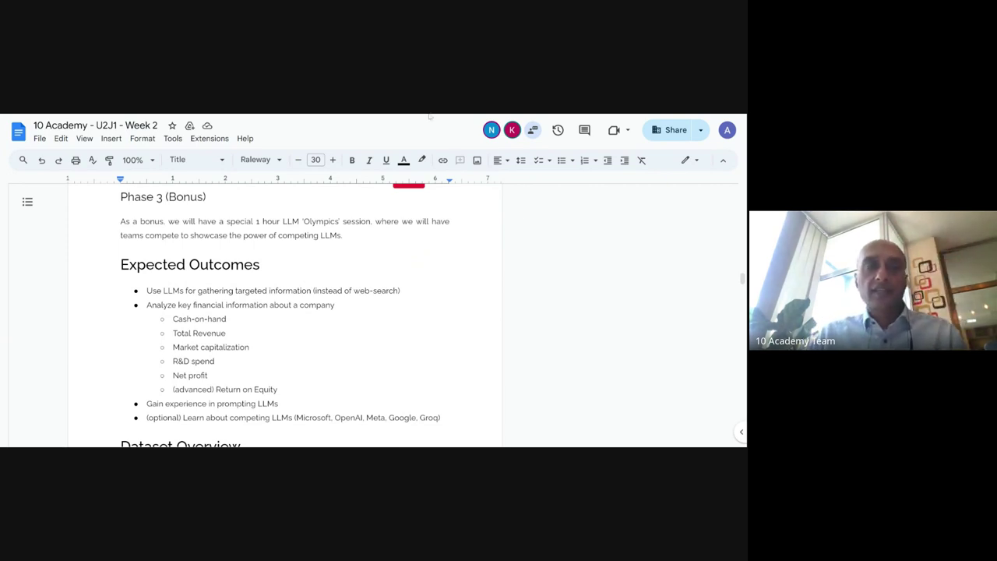
# - Set general access to 'Anyone with the link' as Viewer and copy the shareable link
pyautogui.click(674, 133)
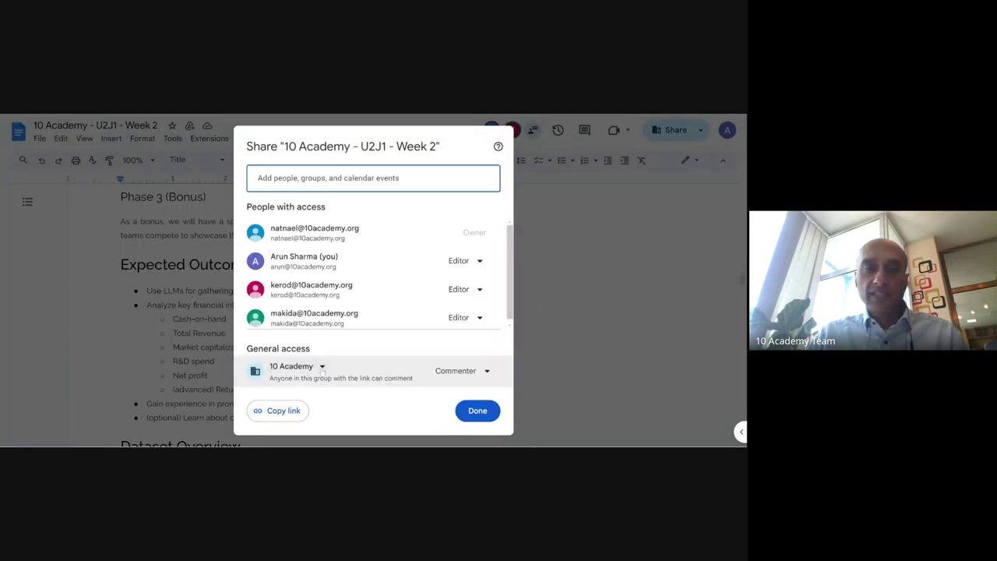
pyautogui.click(318, 369)
pyautogui.click(319, 349)
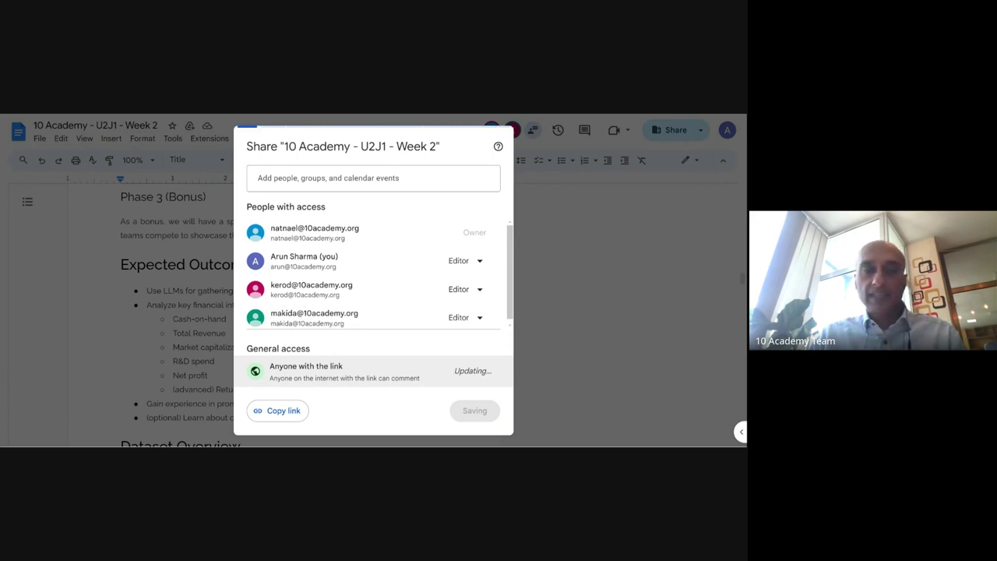
pyautogui.click(463, 370)
pyautogui.click(466, 290)
pyautogui.click(279, 410)
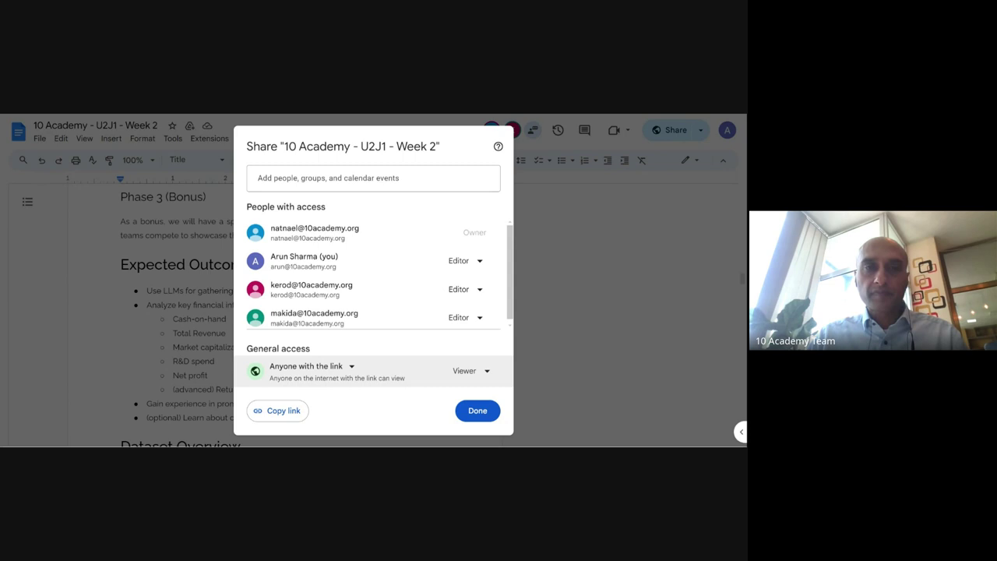
pyautogui.click(486, 413)
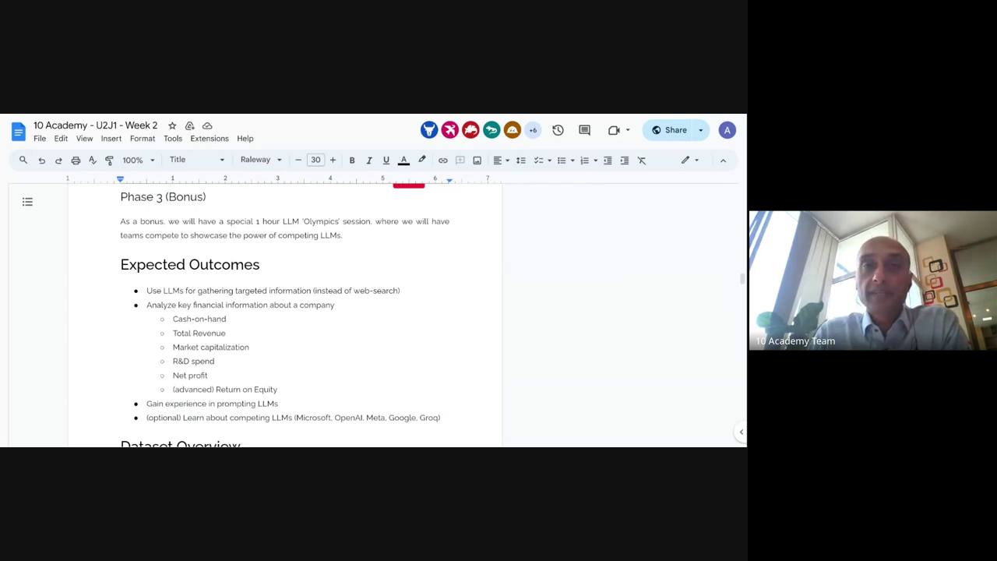
# - Scroll back up to the Phase 1 scenario and its investment report tips
pyautogui.scroll(8, 285, 311)
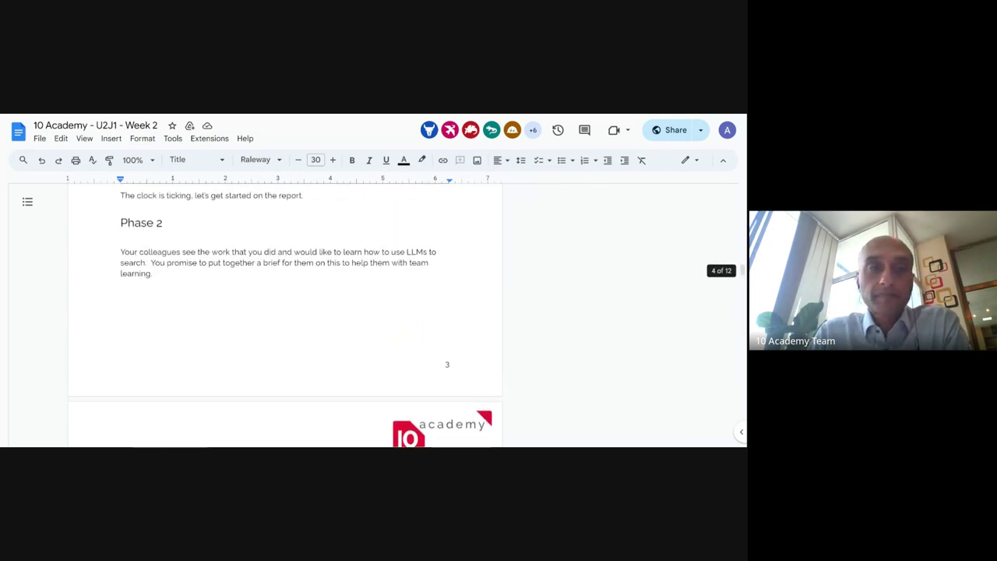
pyautogui.scroll(3, 284, 311)
pyautogui.scroll(-1, 284, 311)
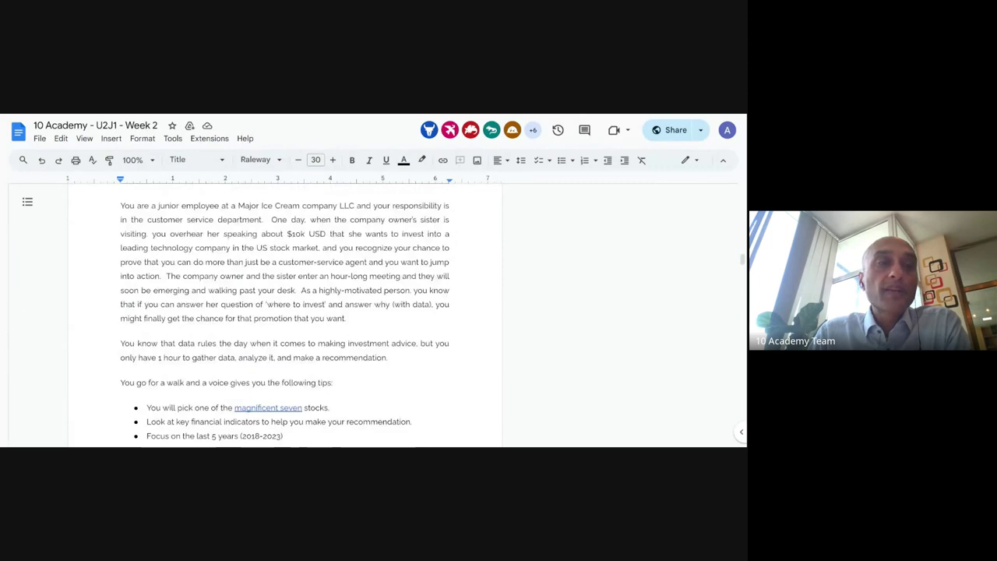
pyautogui.scroll(1, 284, 312)
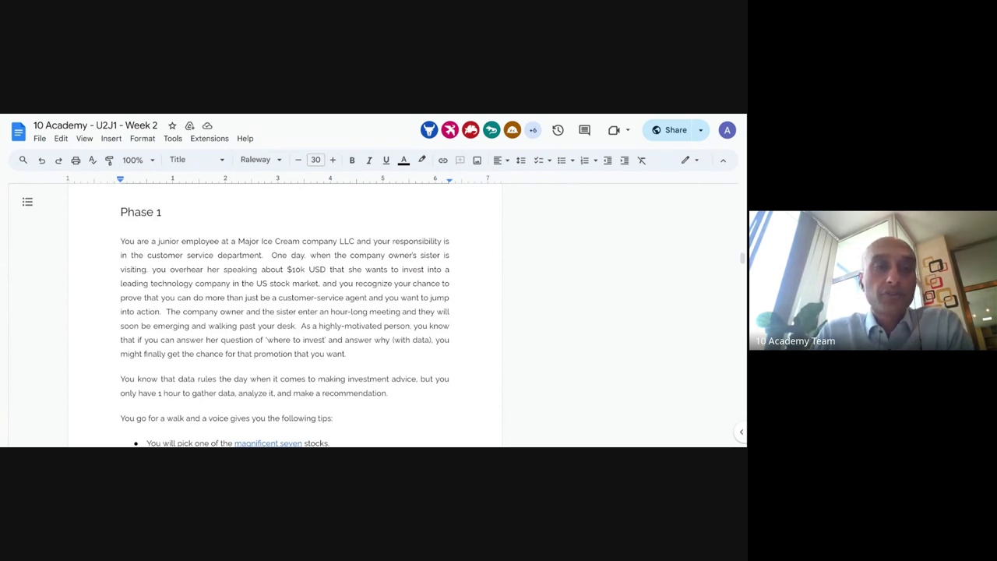
pyautogui.scroll(-3, 285, 311)
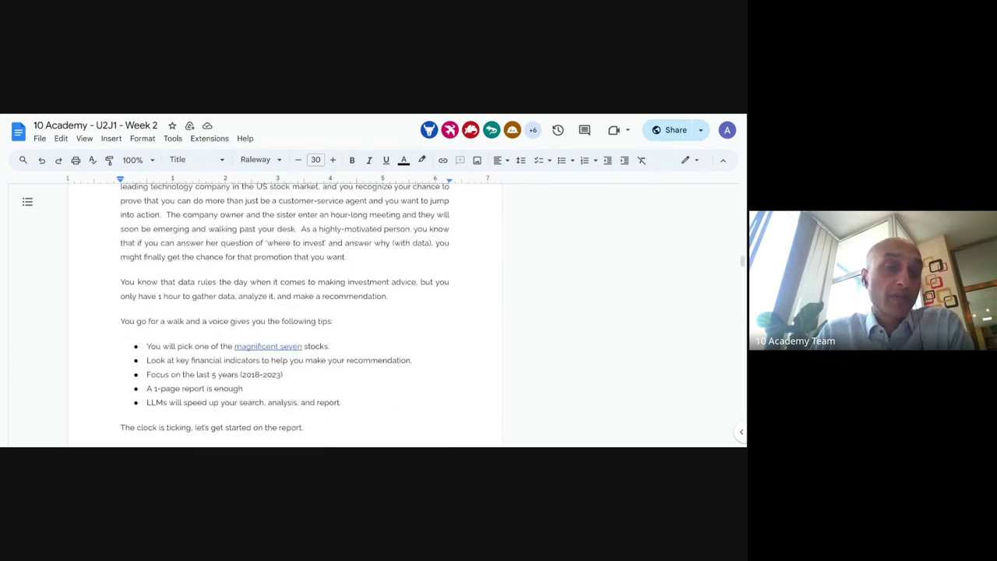
# - Select the magnificent seven stock tip, then scroll to the Phase 2 paragraph ending page 3
pyautogui.tripleClick(234, 346)
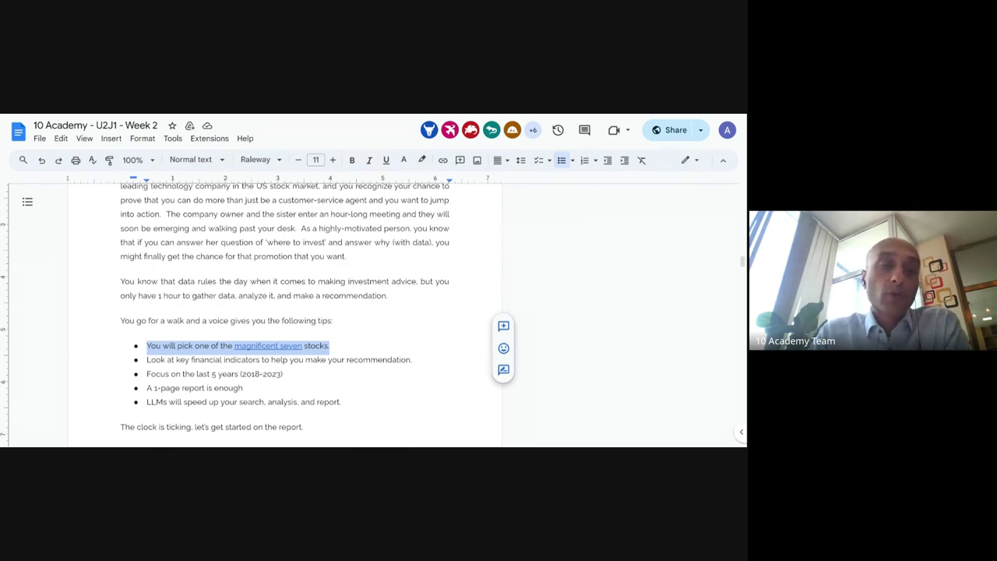
pyautogui.scroll(-3, 284, 311)
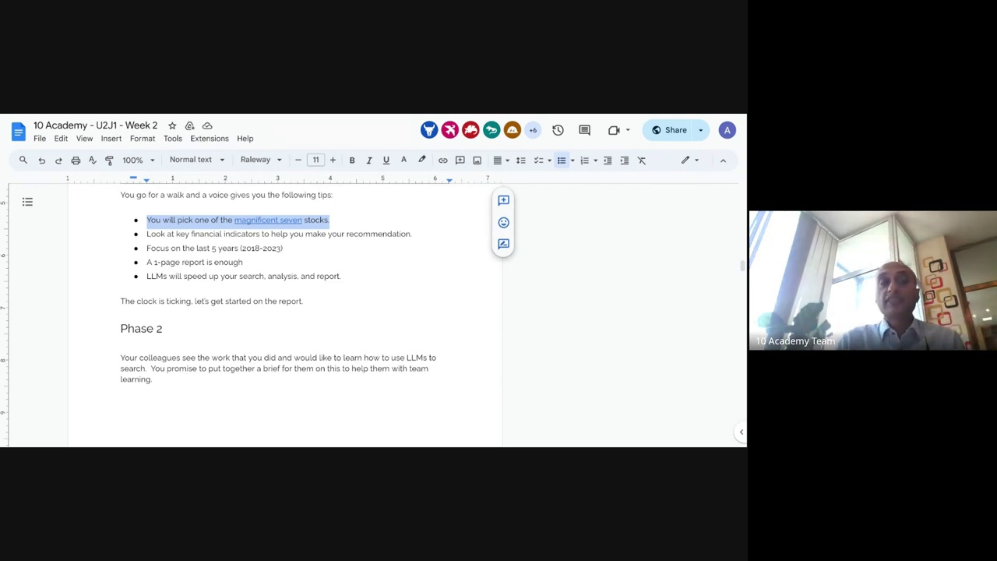
pyautogui.scroll(-3, 285, 311)
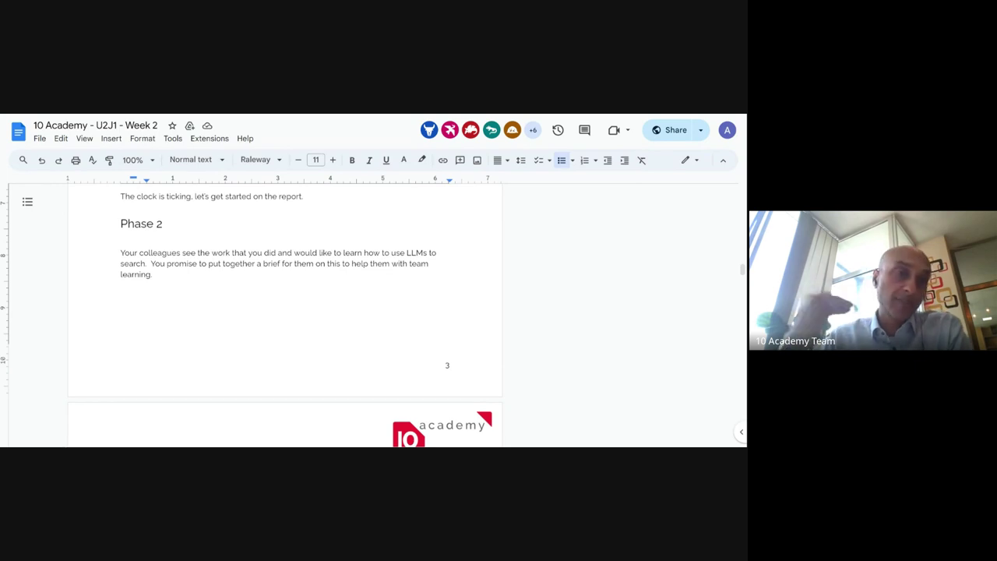
# - Rename the Phase 3 heading from 'Bonus' to 'Optional', then scroll down to Task 1
pyautogui.scroll(-4, 284, 311)
pyautogui.scroll(-2, 284, 311)
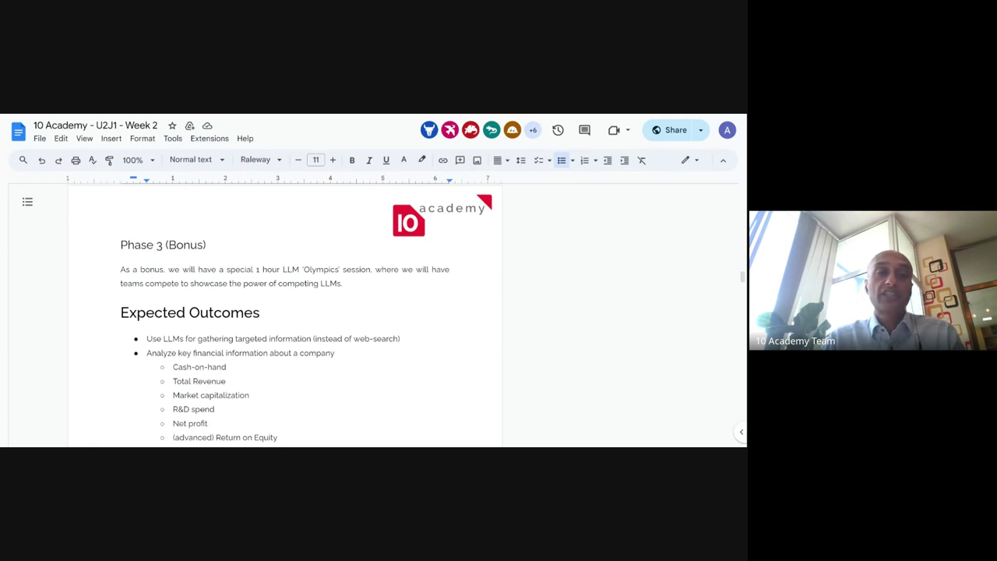
pyautogui.doubleClick(185, 244)
pyautogui.write('Optional')
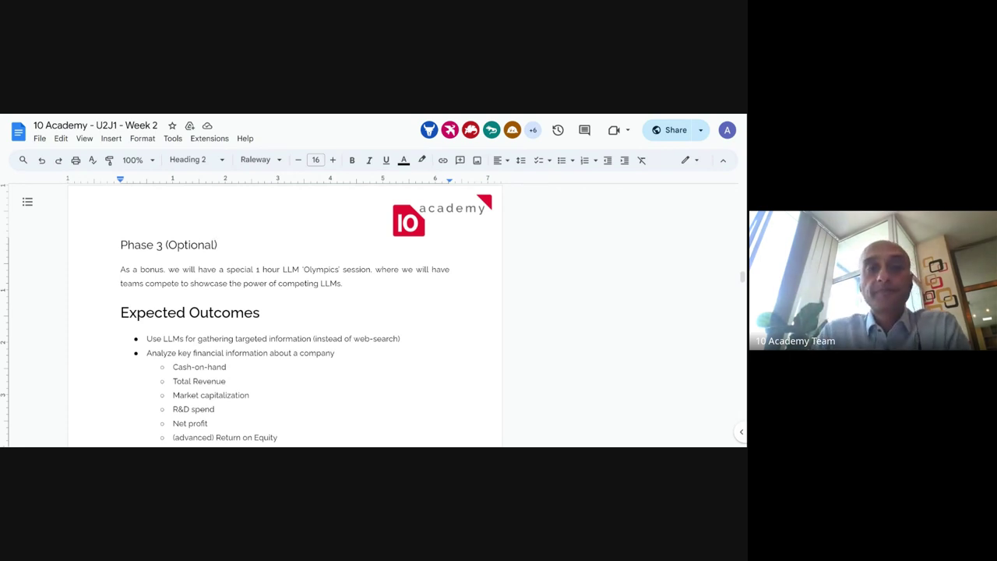
pyautogui.scroll(-2, 246, 316)
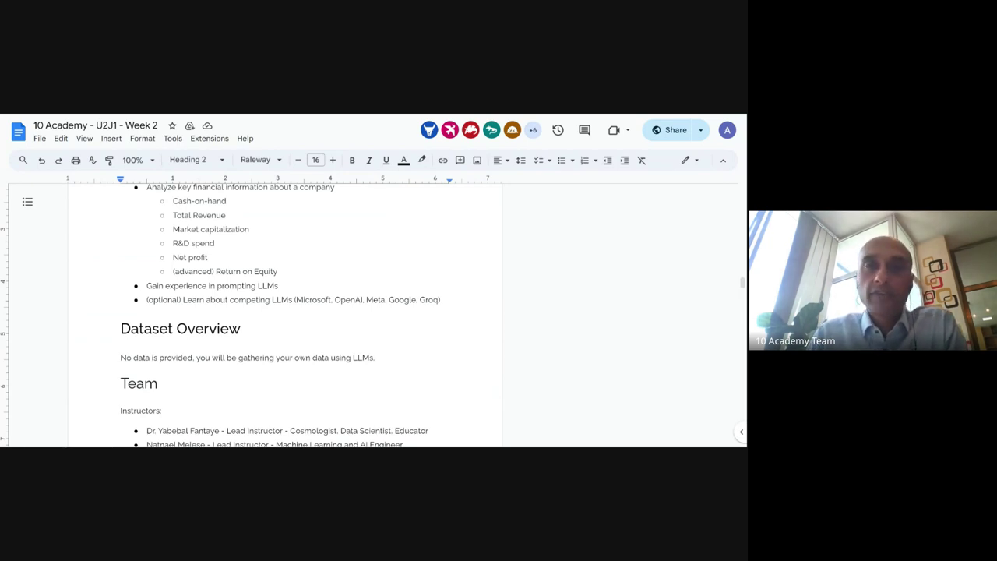
pyautogui.scroll(-20, 285, 312)
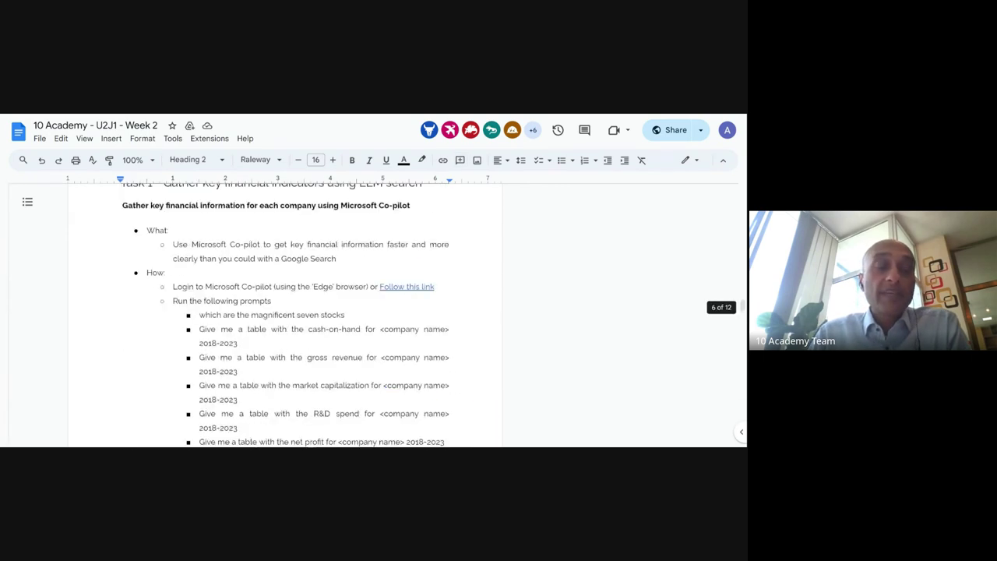
# - Highlight 'Use Microsoft Co-pilot' in Task 1 and bring its prompt bullets into view
pyautogui.scroll(6, 286, 312)
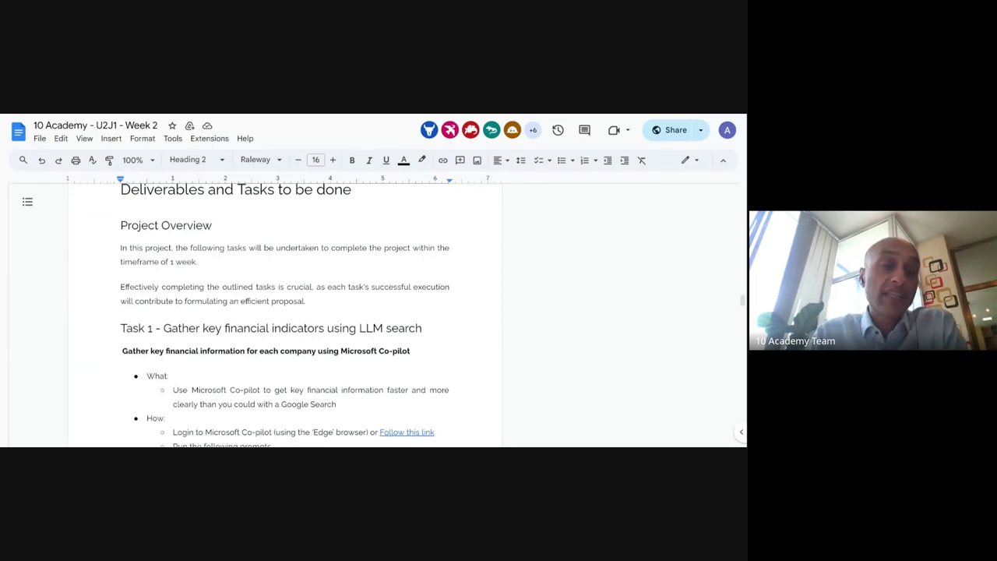
pyautogui.scroll(-2, 284, 311)
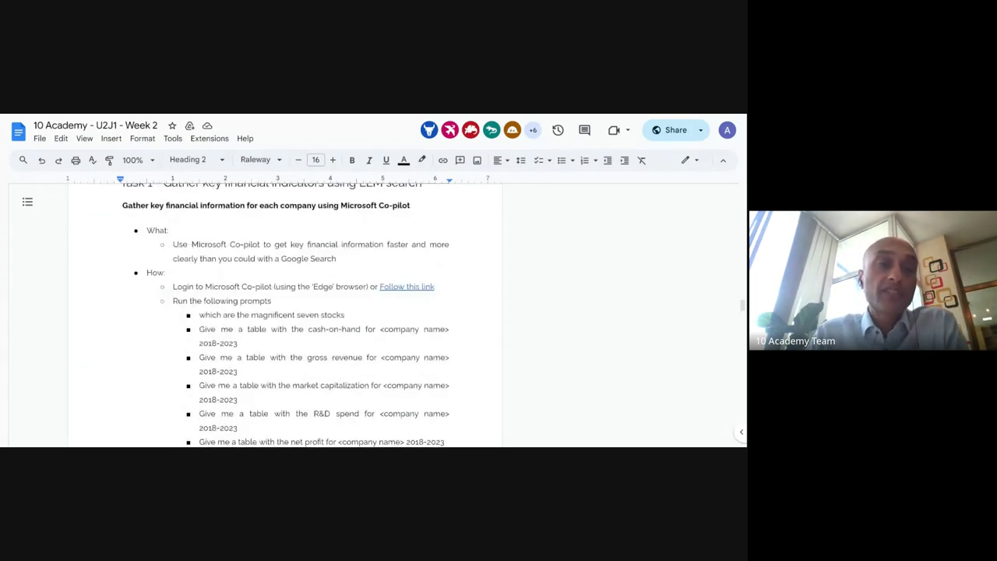
pyautogui.moveTo(172, 244); pyautogui.dragTo(259, 244)
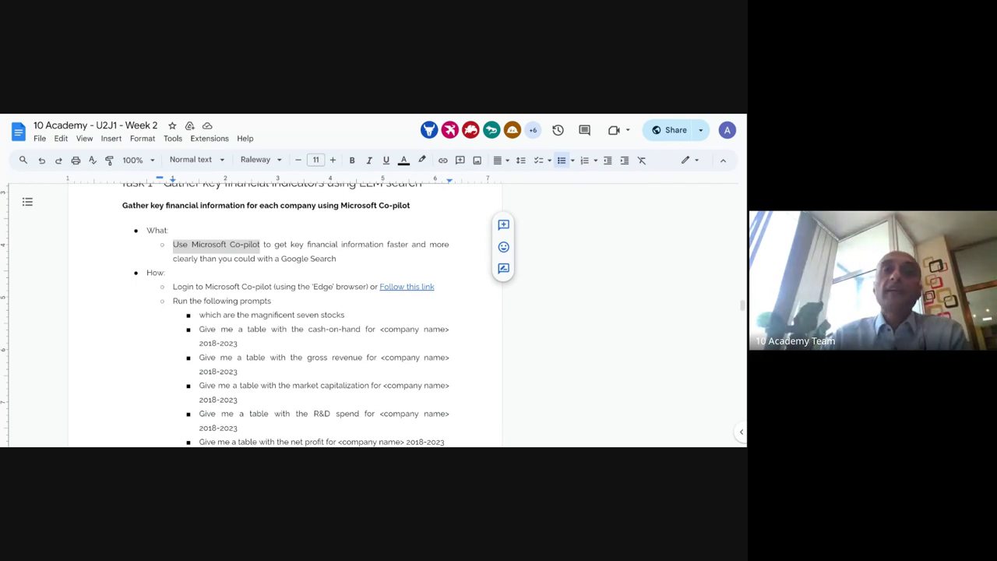
pyautogui.scroll(-1, 320, 316)
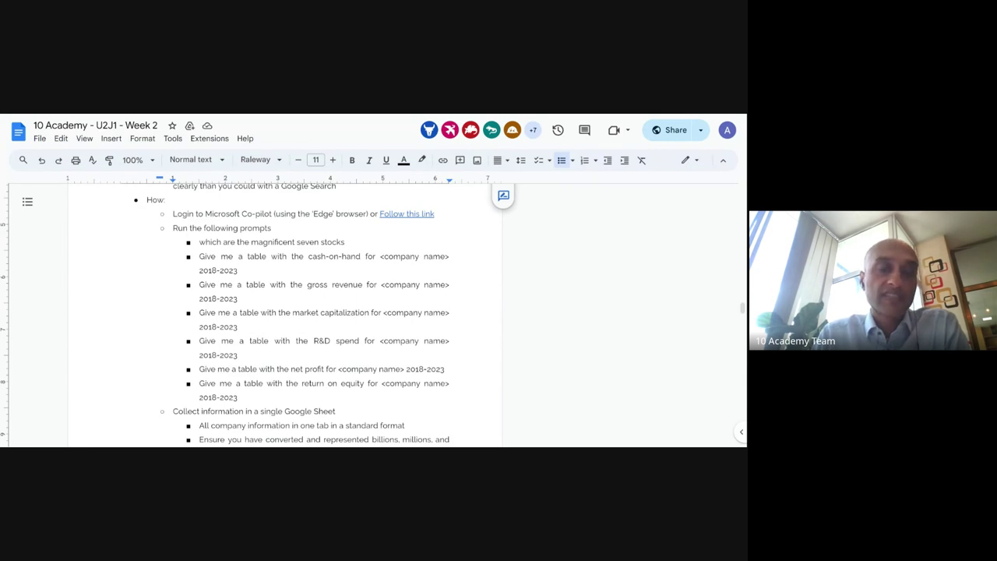
# - Scroll down and select the optional Google '10 k' search comparison bullet
pyautogui.scroll(-1, 284, 311)
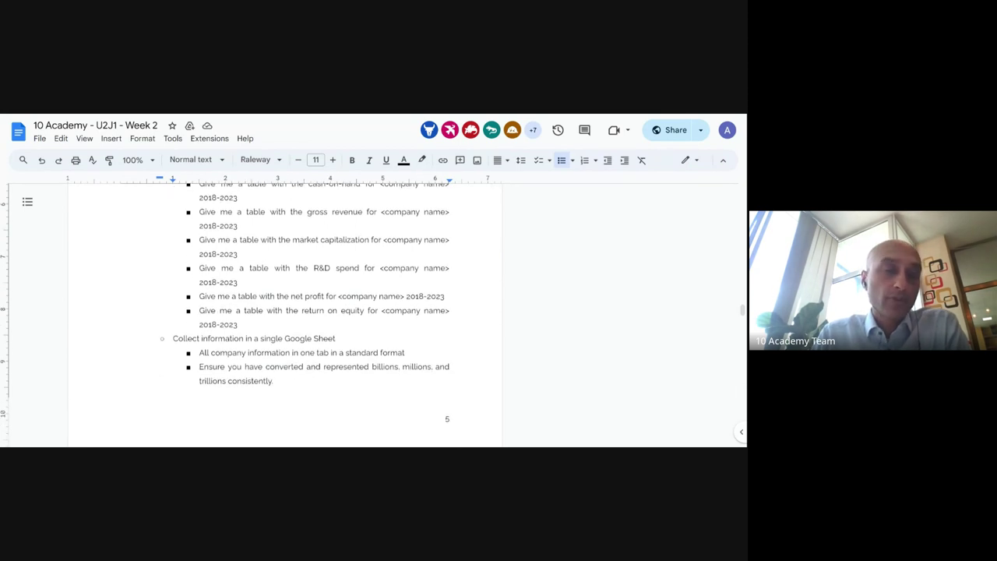
pyautogui.scroll(-2, 284, 312)
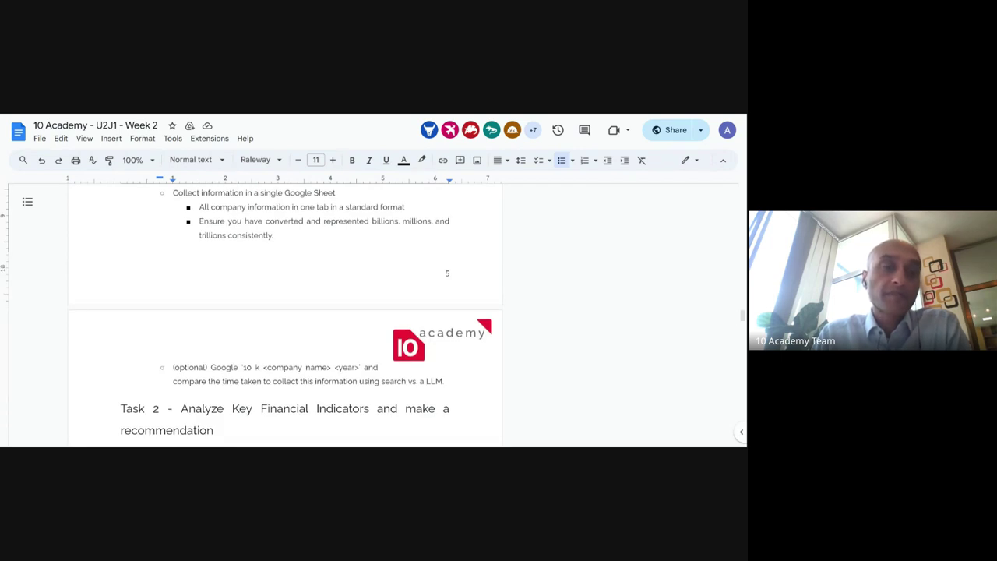
pyautogui.moveTo(173, 367); pyautogui.dragTo(443, 381)
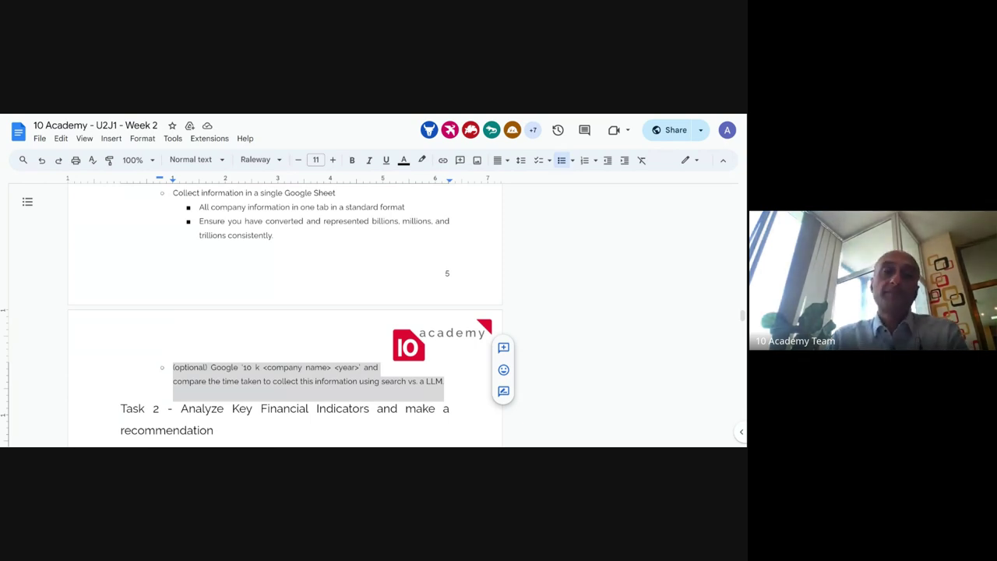
# - Scroll past Tasks 2 and 3 until the Task 4 LLM-searching brief heading appears
pyautogui.hotkey('alt', 'Tab')
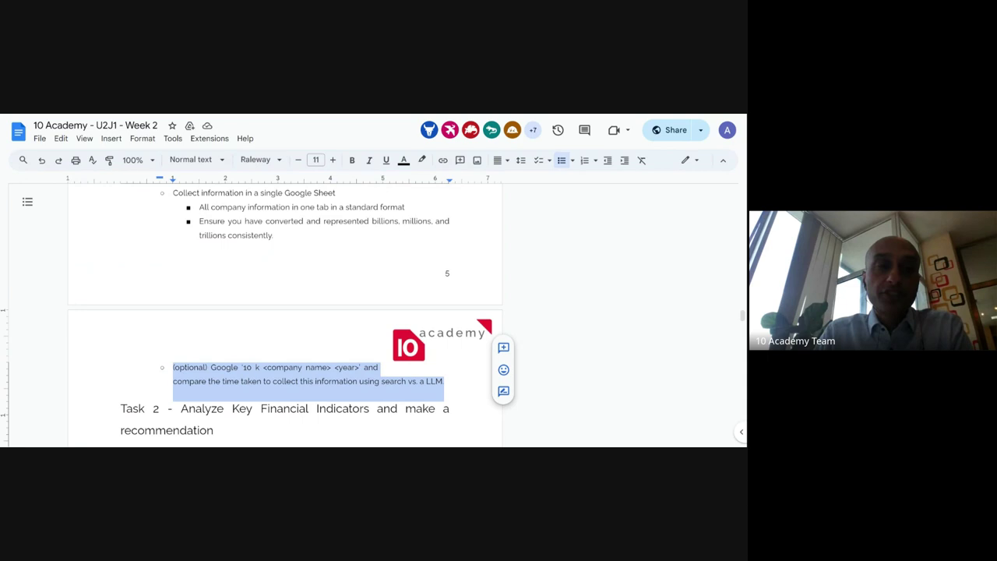
pyautogui.scroll(-3, 284, 312)
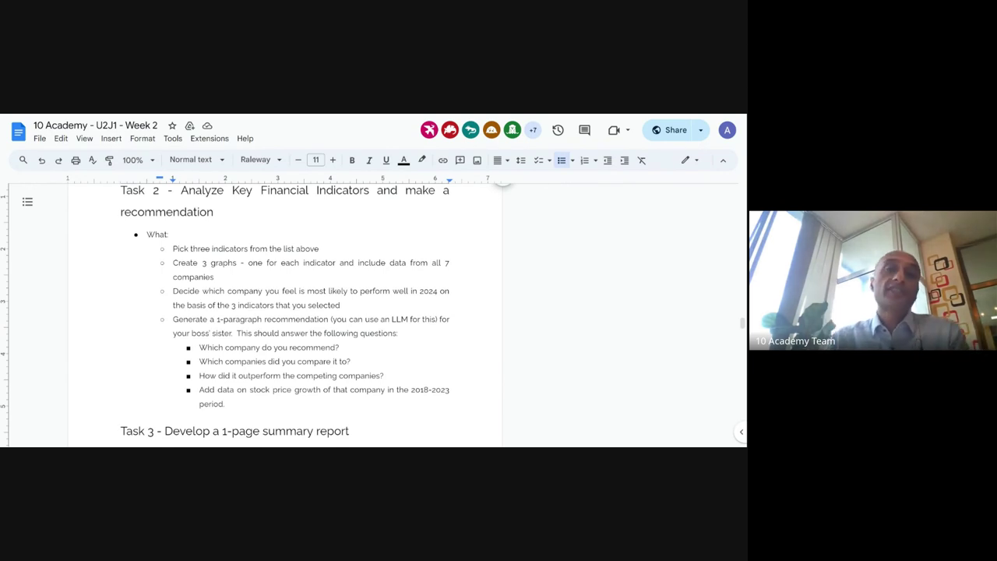
pyautogui.scroll(-2, 284, 312)
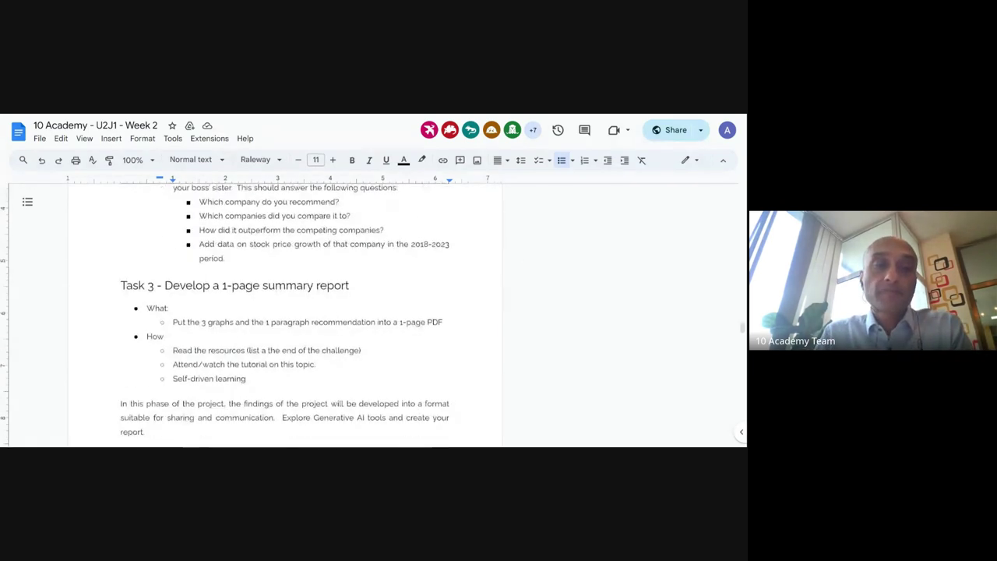
pyautogui.scroll(-2, 284, 311)
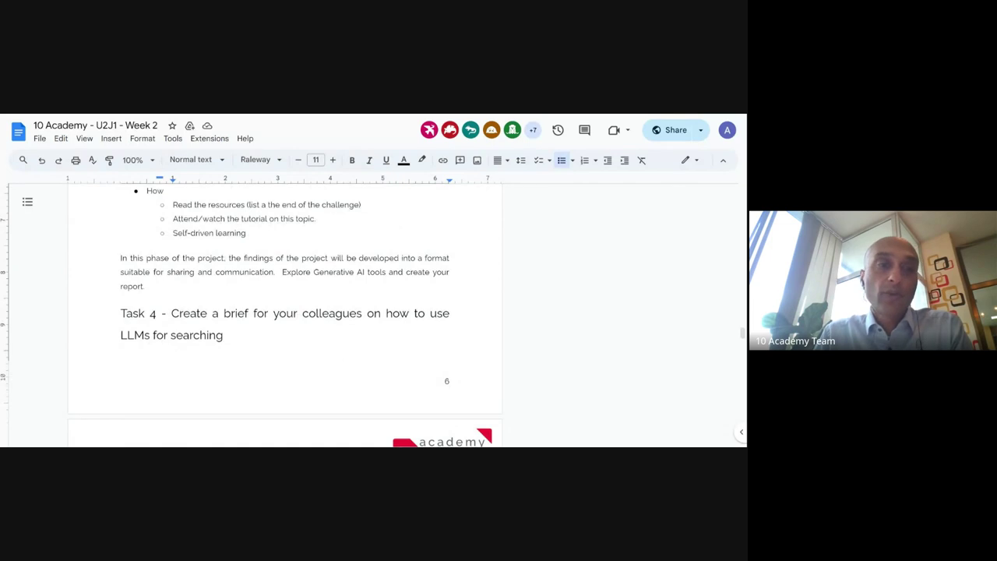